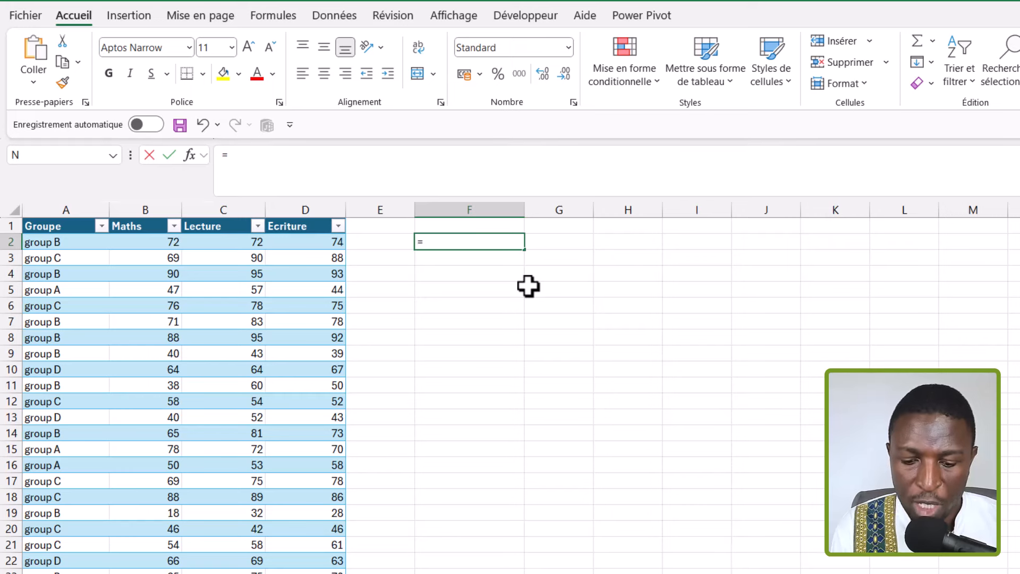
# Create a Python formula in F2 that loads the whole scores table with headers: xl("Tableau1[#Tout]", headers=True)
pyautogui.write('PY')
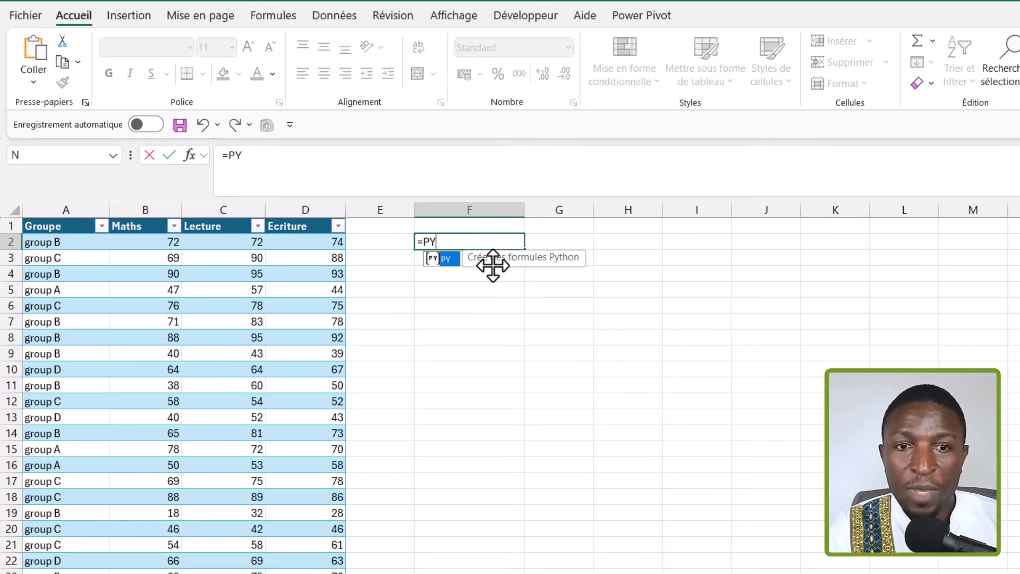
pyautogui.press('Tab')
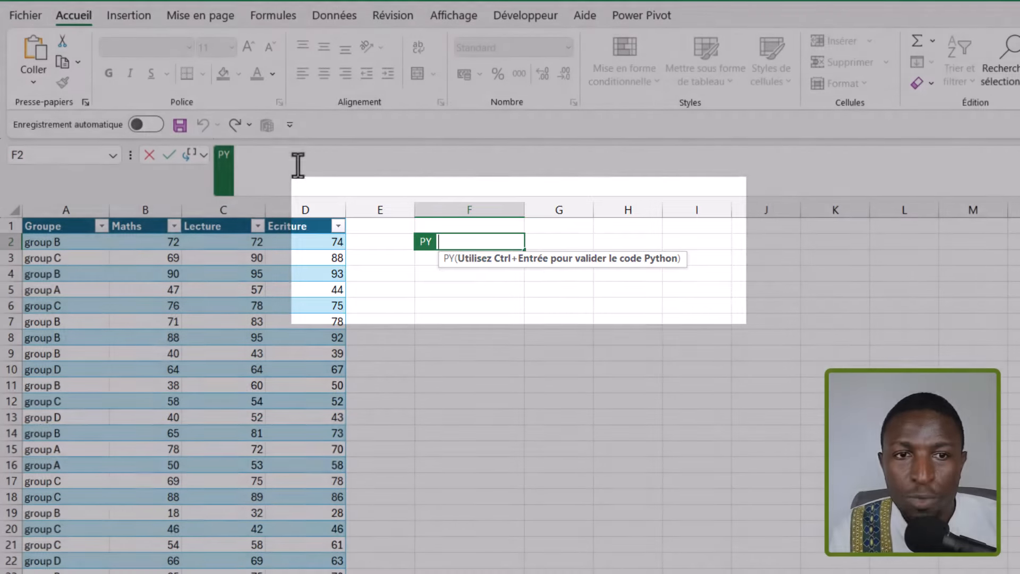
pyautogui.click(294, 159)
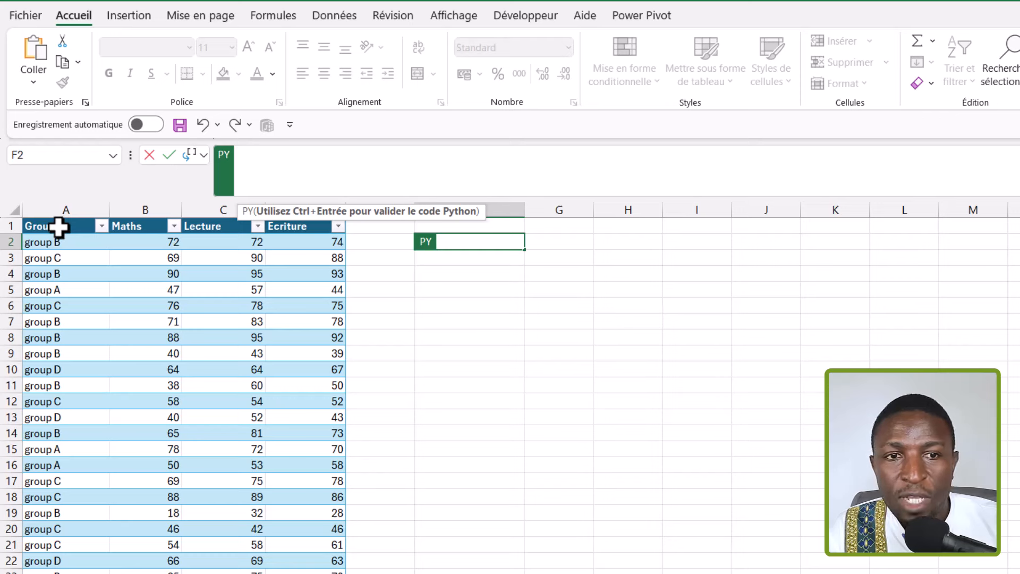
pyautogui.moveTo(58, 226); pyautogui.dragTo(278, 421)
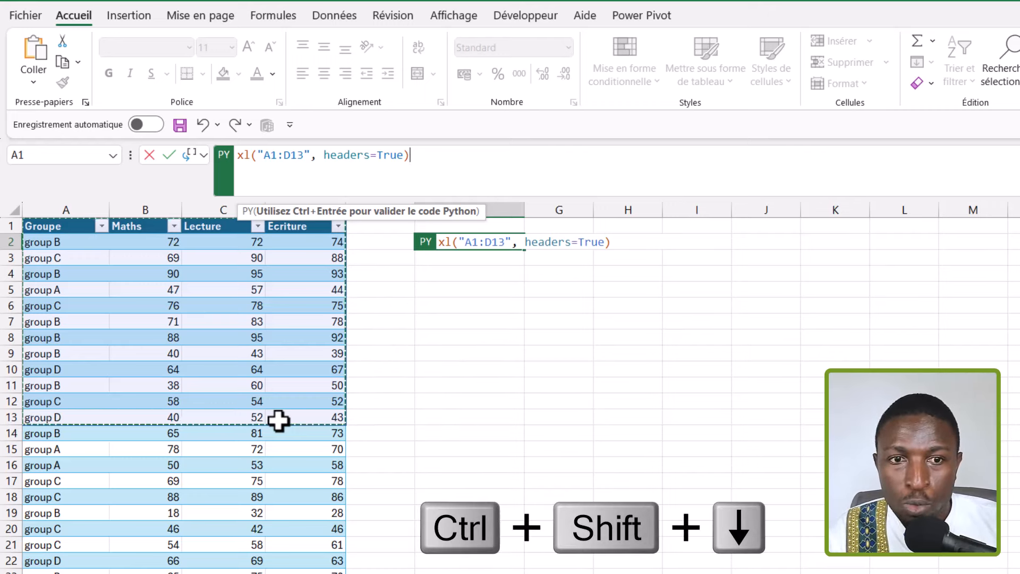
pyautogui.hotkey('ctrl', 'shift', 'Down')
pyautogui.scroll(9, 278, 421)
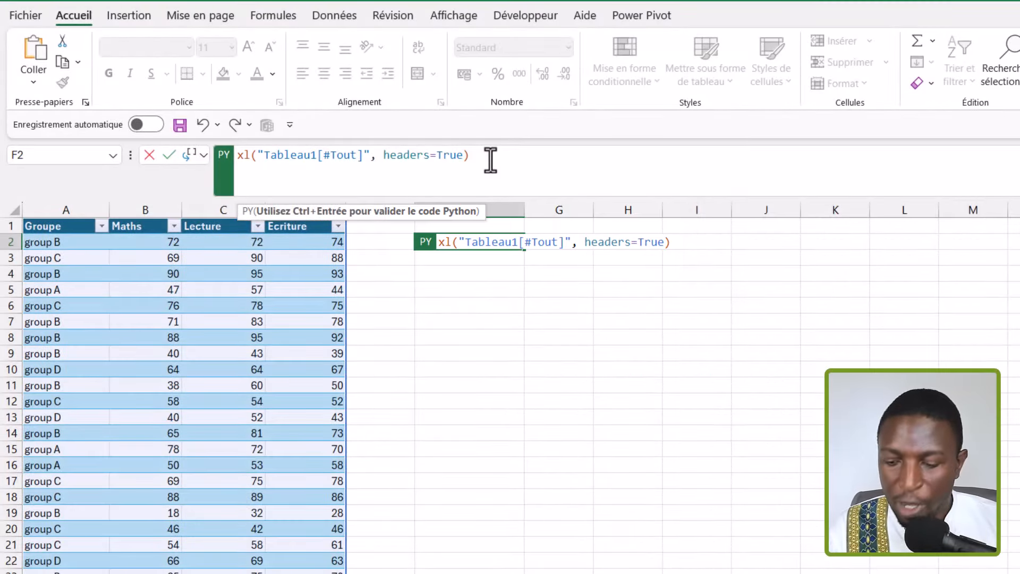
pyautogui.hotkey('ctrl', 'Return')
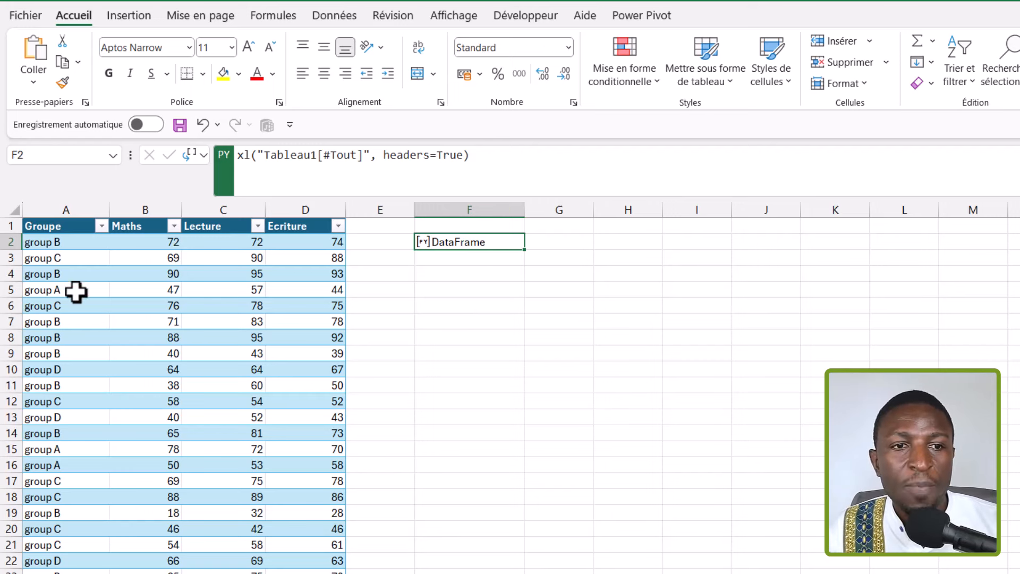
# Examine the Groupe column and the header row of the source table
pyautogui.click(57, 227)
pyautogui.moveTo(57, 227); pyautogui.dragTo(69, 497)
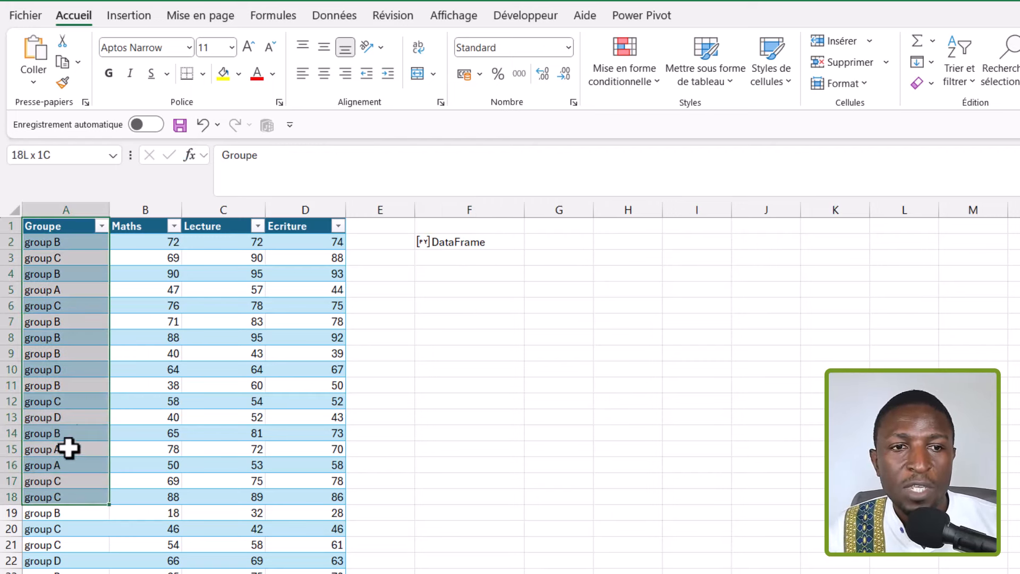
pyautogui.click(56, 243)
pyautogui.moveTo(47, 318); pyautogui.dragTo(27, 449)
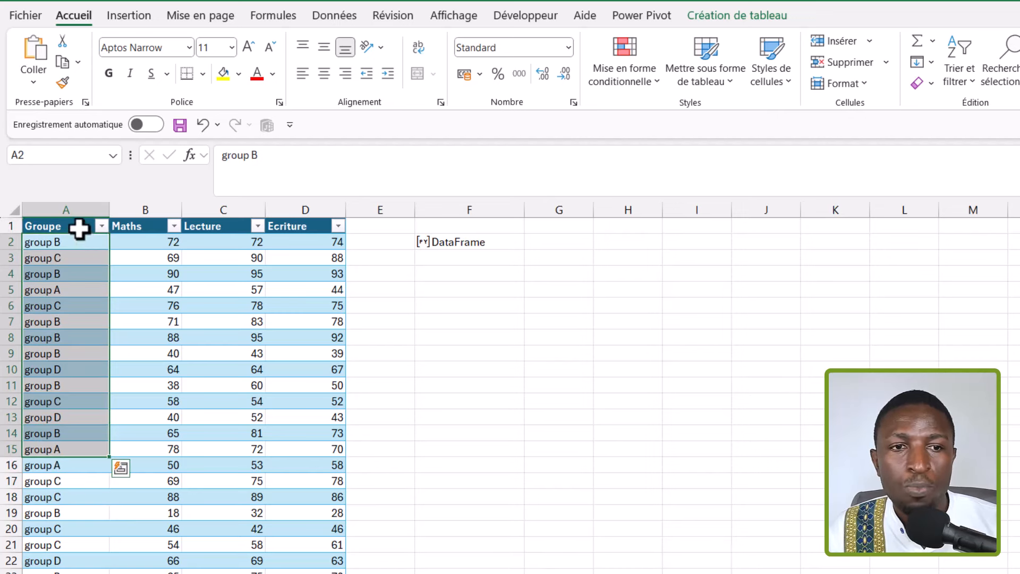
pyautogui.moveTo(80, 227); pyautogui.dragTo(303, 235)
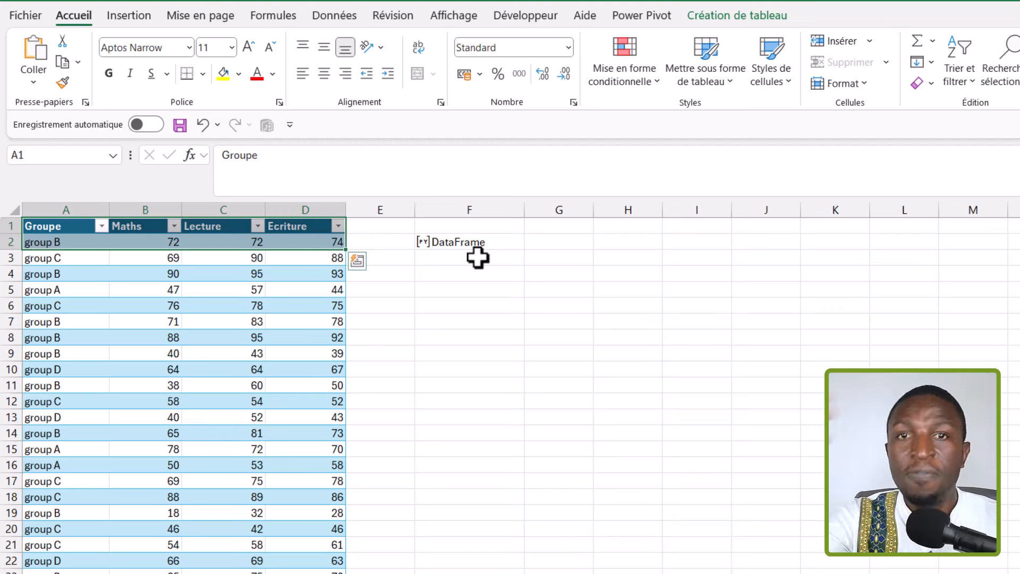
# Output the F2 result as Excel values to review its rows, and return the output to a Python object
pyautogui.click(485, 241)
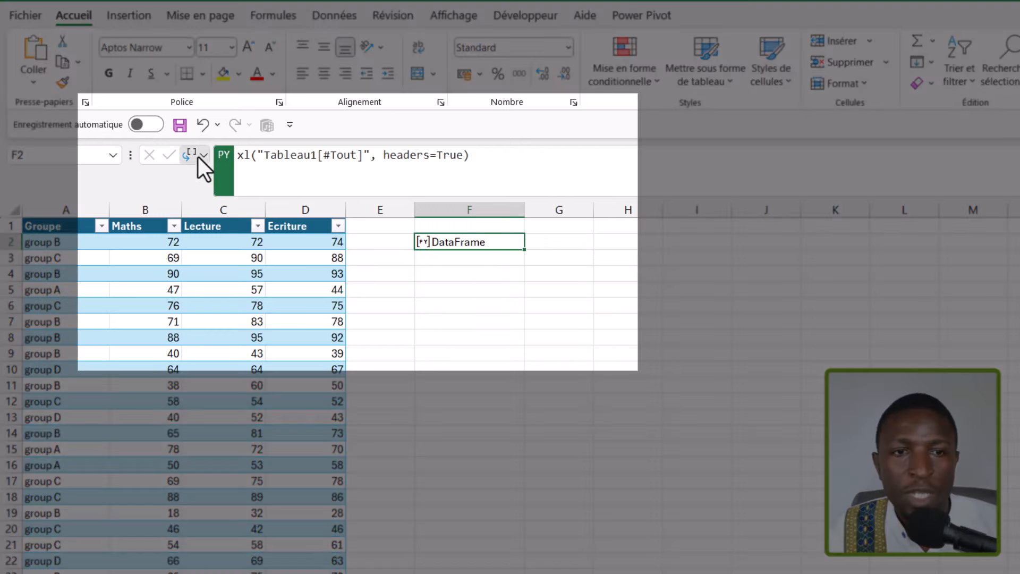
pyautogui.click(198, 156)
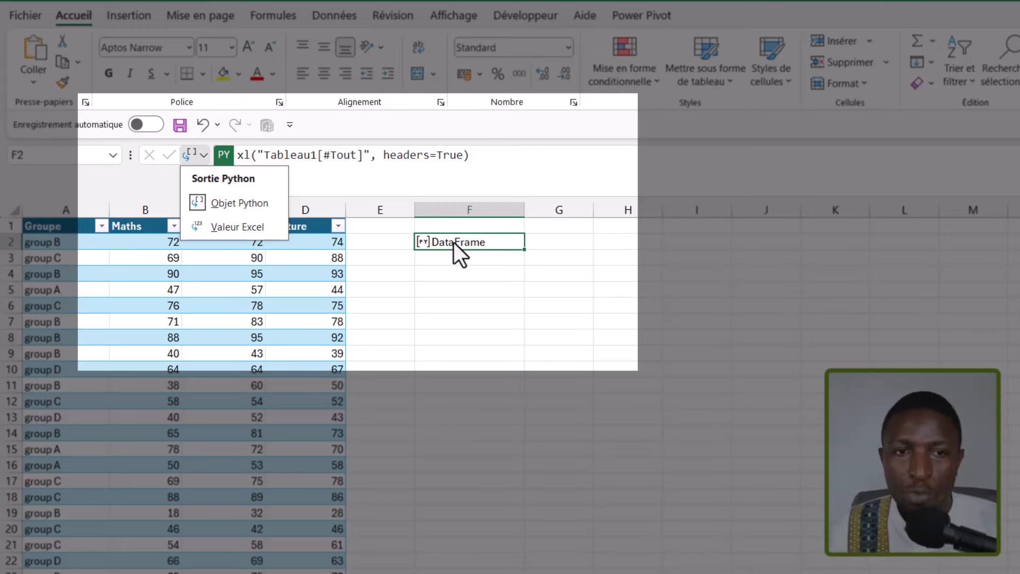
pyautogui.click(234, 227)
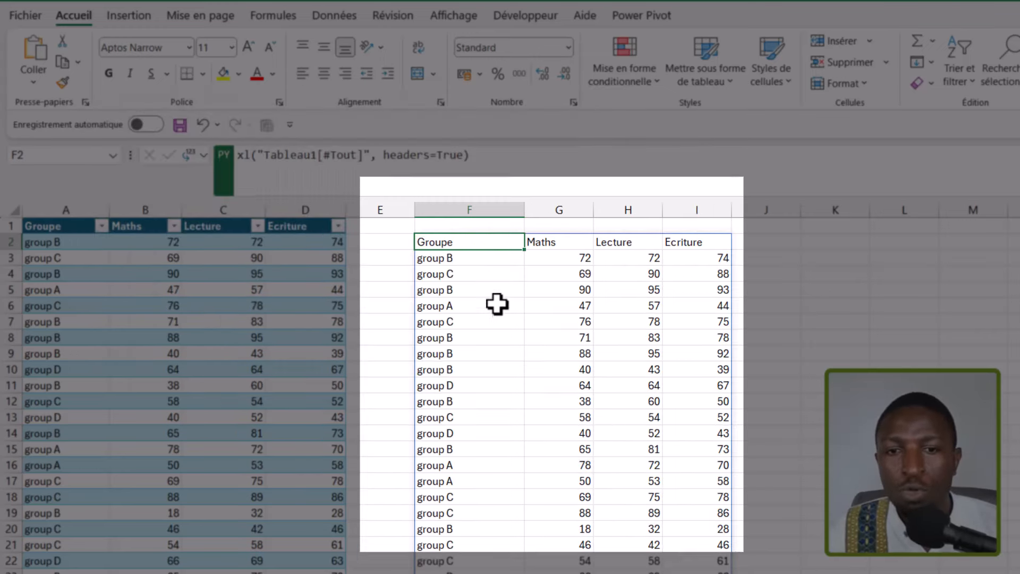
pyautogui.scroll(-11, 501, 380)
pyautogui.scroll(11, 503, 381)
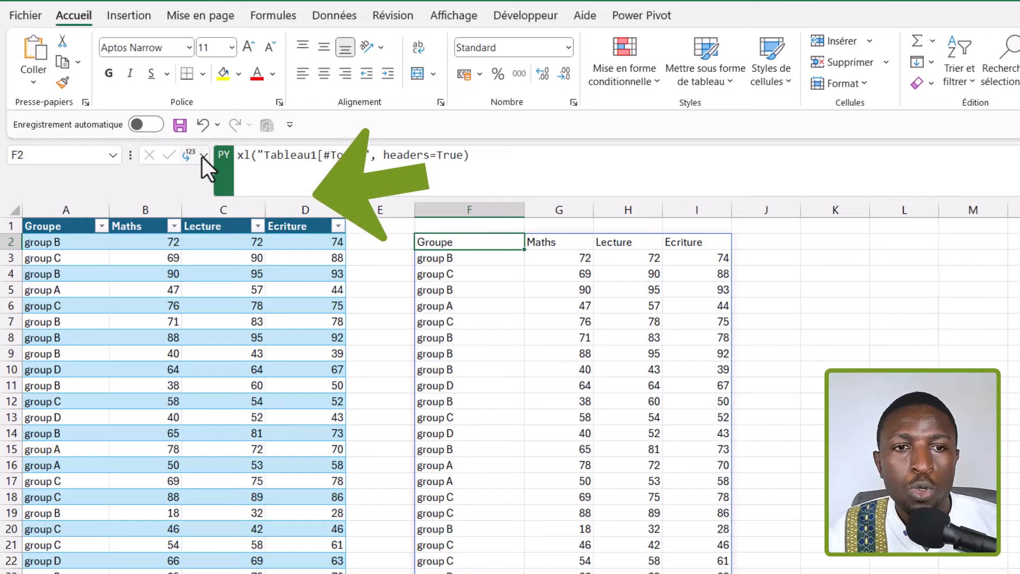
pyautogui.click(203, 155)
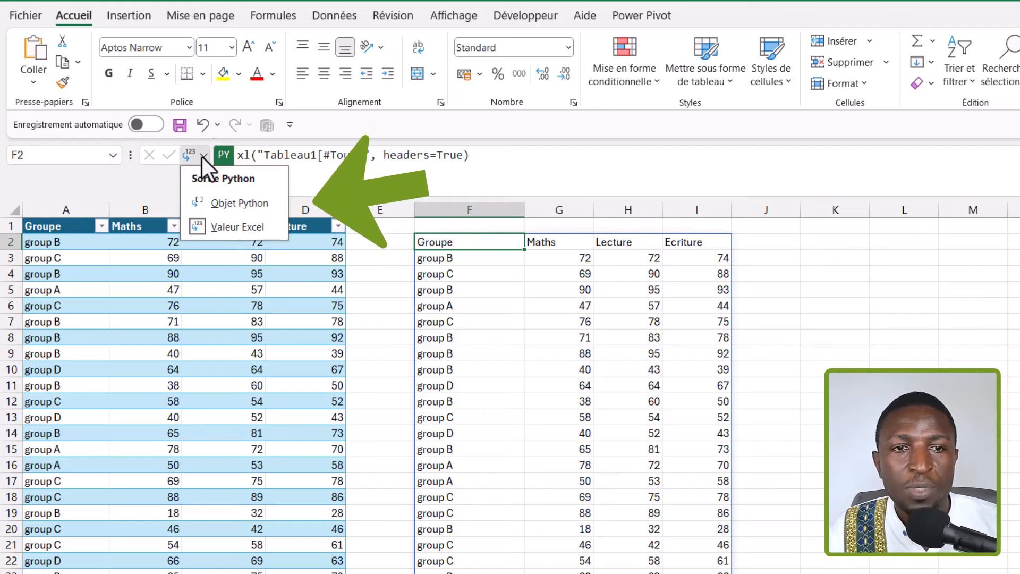
pyautogui.click(235, 205)
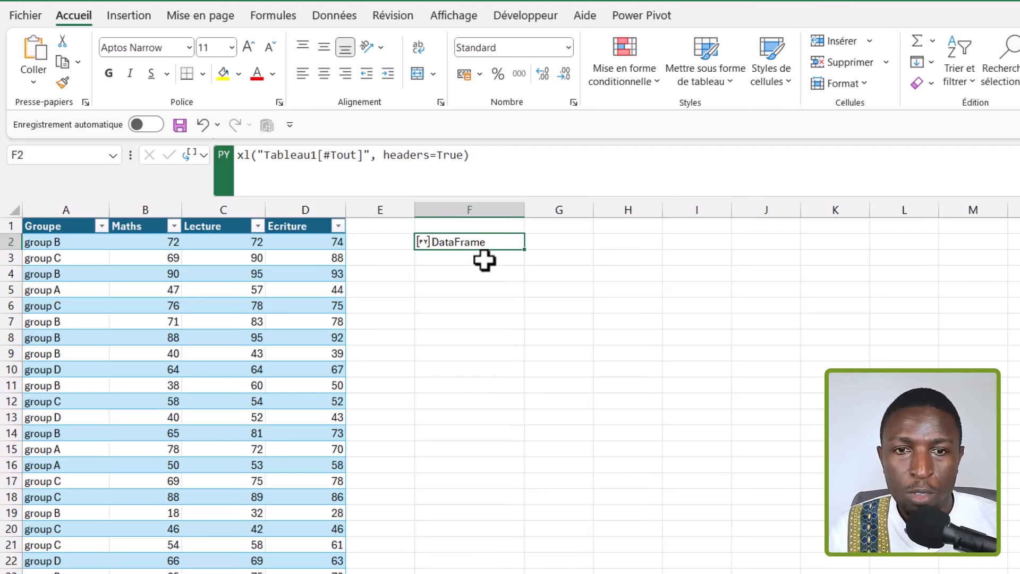
# Enter the Python formula df.describe() in F4 and output its result as Excel values
pyautogui.click(492, 287)
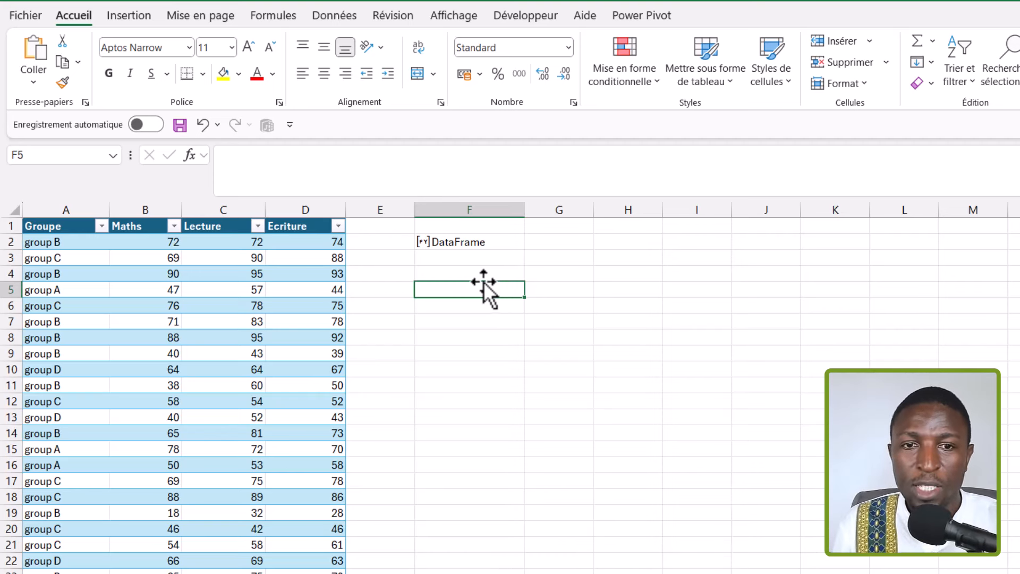
pyautogui.click(481, 274)
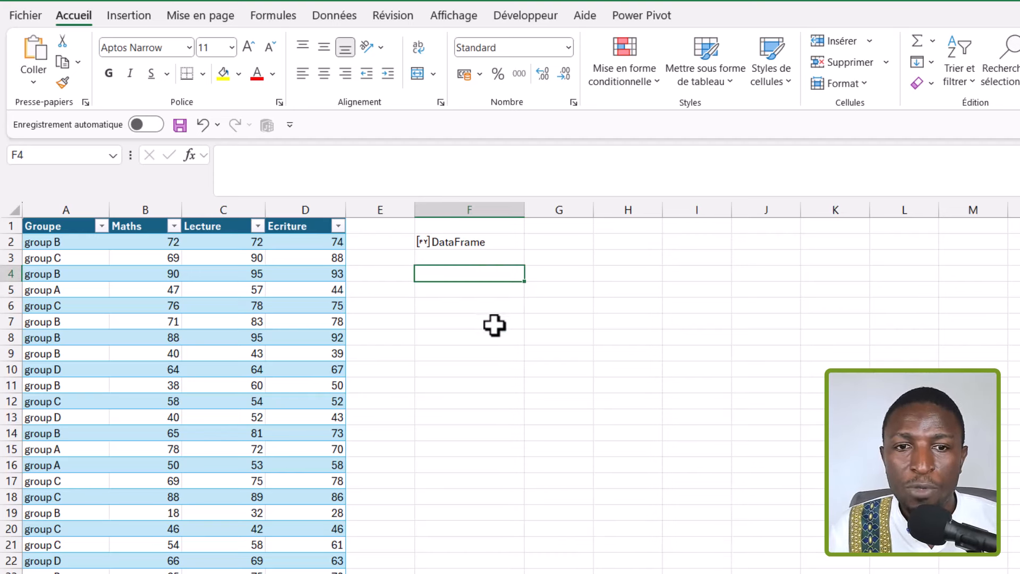
pyautogui.write('=PY')
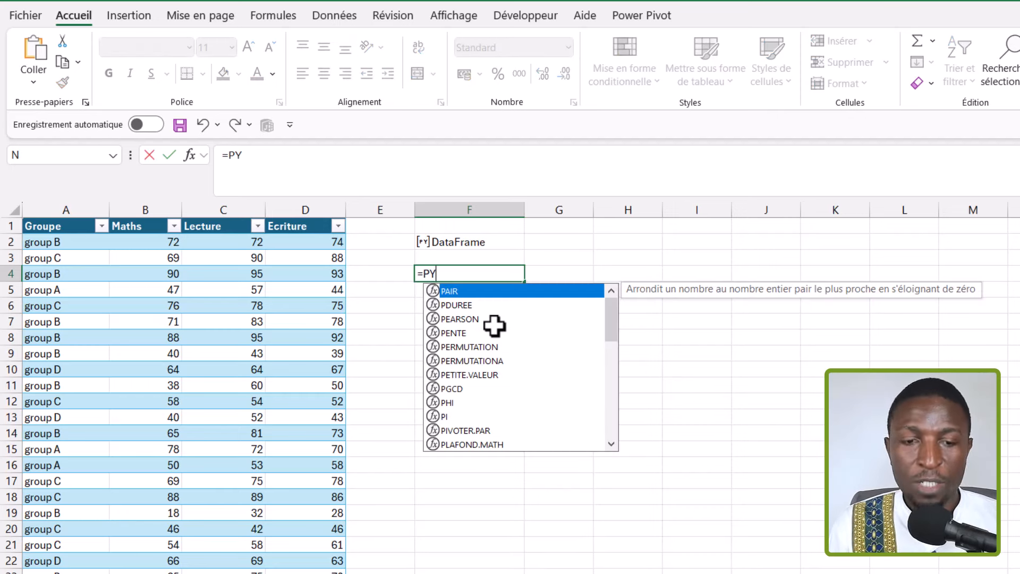
pyautogui.press('Tab')
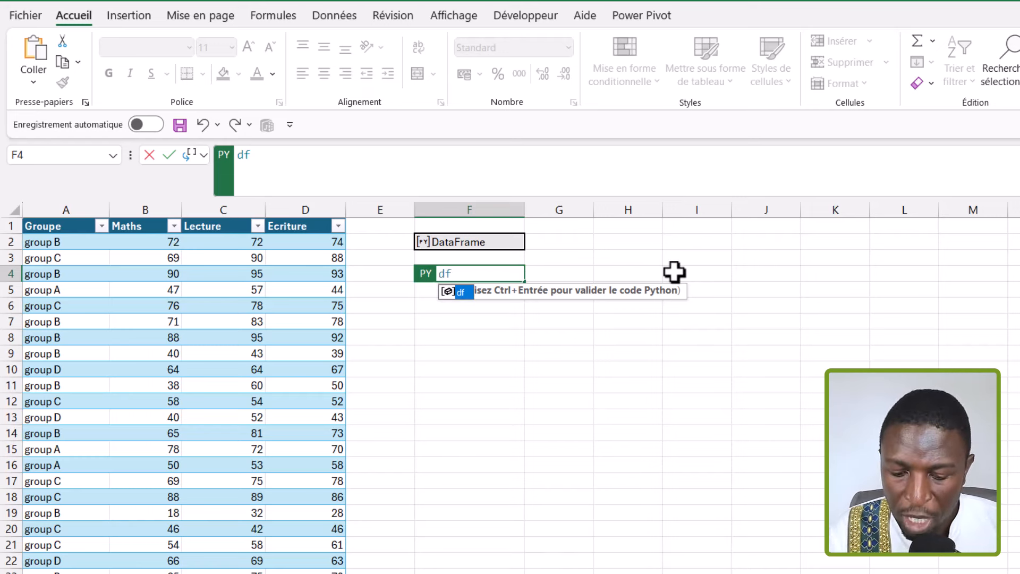
pyautogui.write('.')
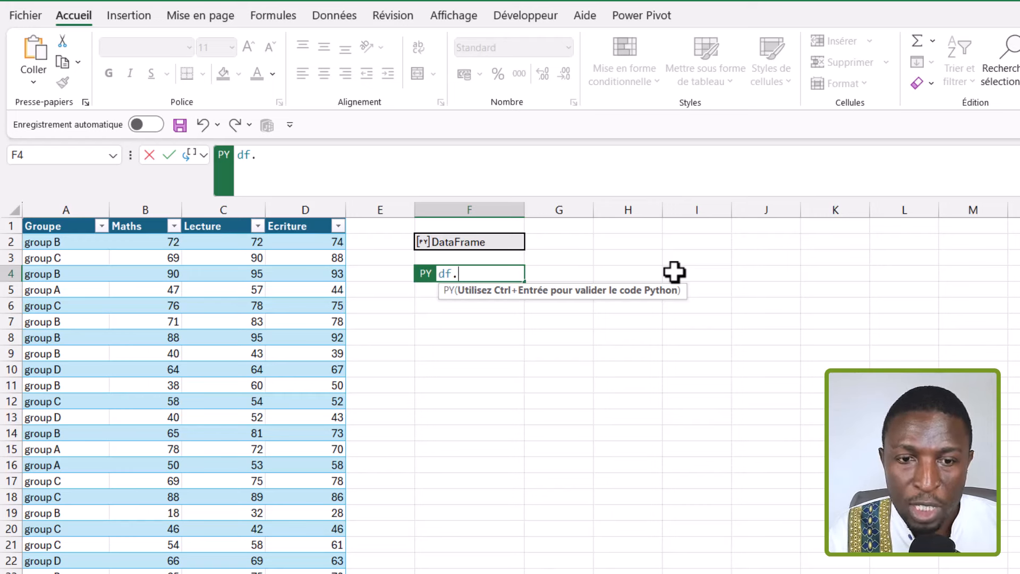
pyautogui.write('descri')
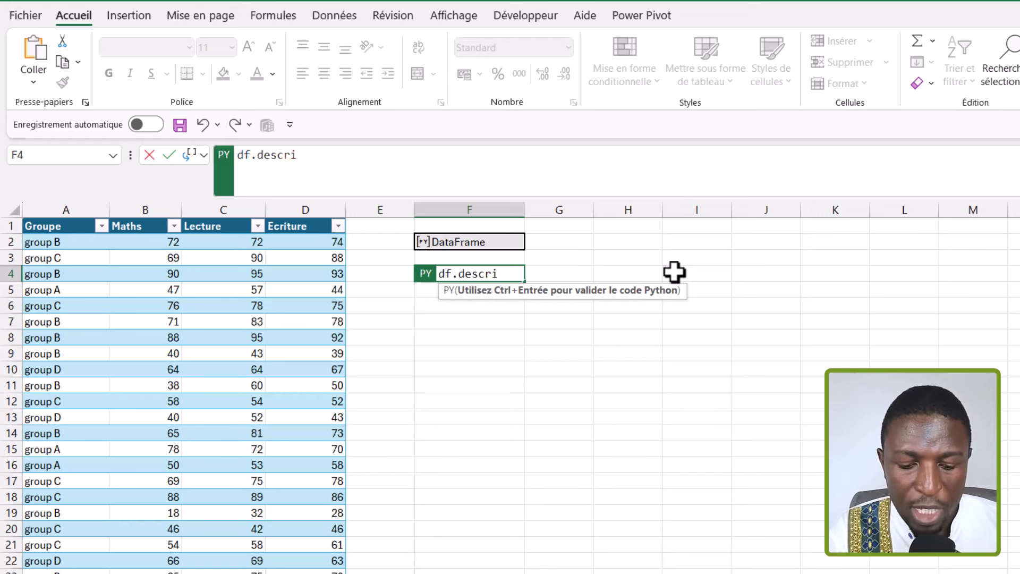
pyautogui.write('be')
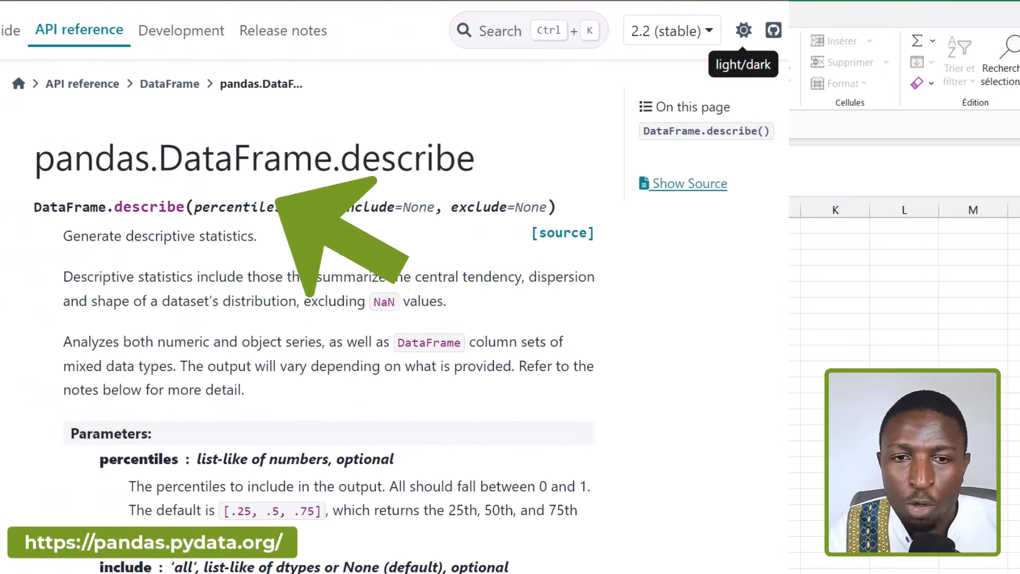
pyautogui.write('(')
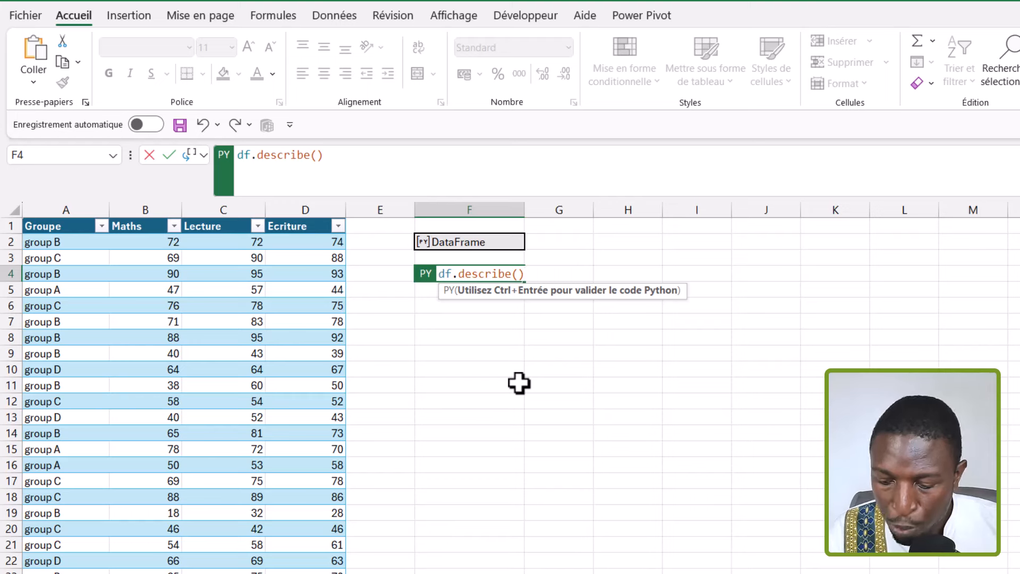
pyautogui.hotkey('ctrl', 'Return')
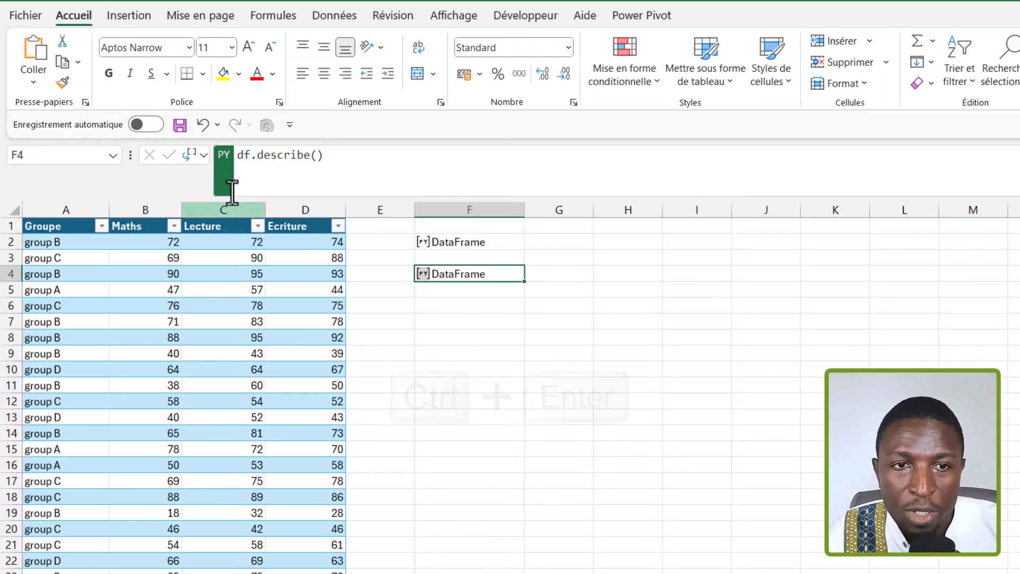
pyautogui.click(203, 154)
pyautogui.click(236, 228)
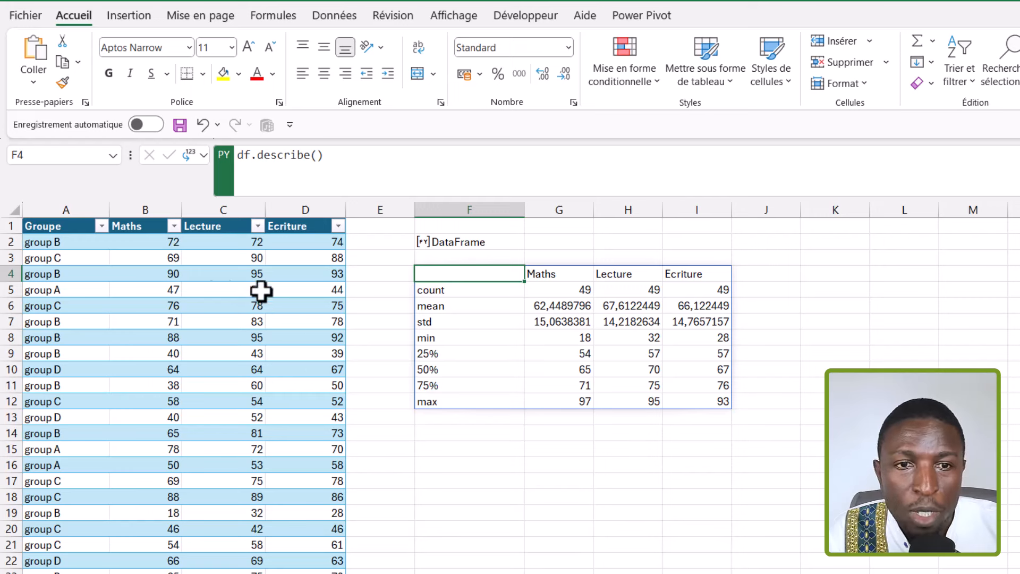
# Compare the Maths, Lecture and Ecriture columns of the source table with the column headings of the descriptive statistics
pyautogui.click(136, 225)
pyautogui.click(207, 227)
pyautogui.click(292, 229)
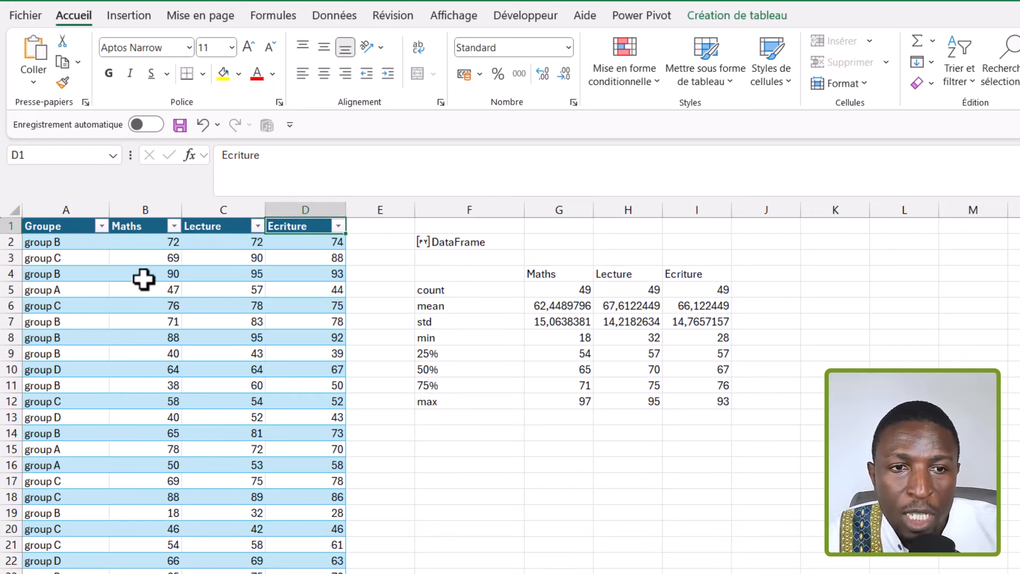
pyautogui.click(142, 275)
pyautogui.click(229, 306)
pyautogui.click(298, 306)
pyautogui.click(565, 274)
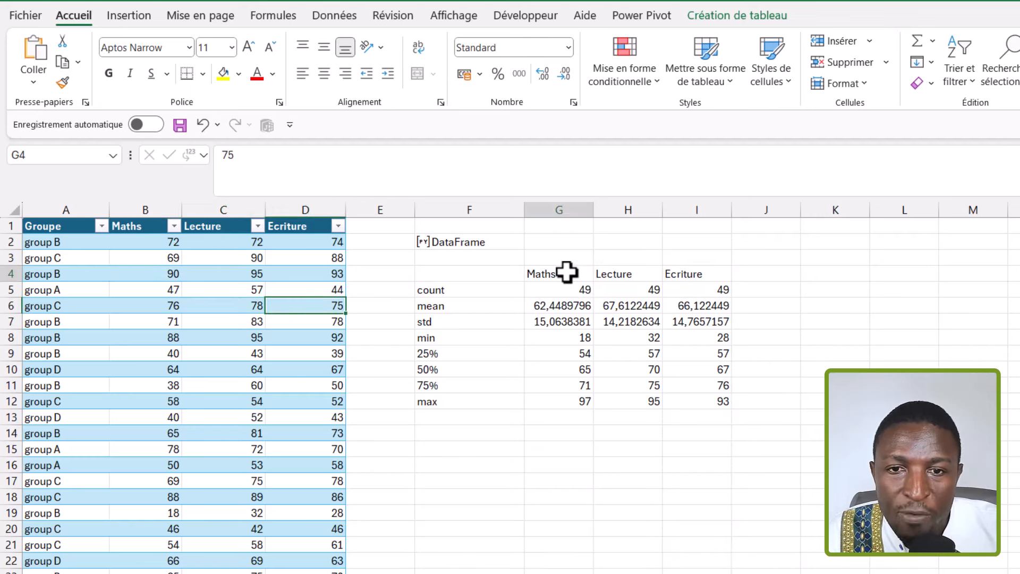
pyautogui.click(639, 274)
pyautogui.click(691, 273)
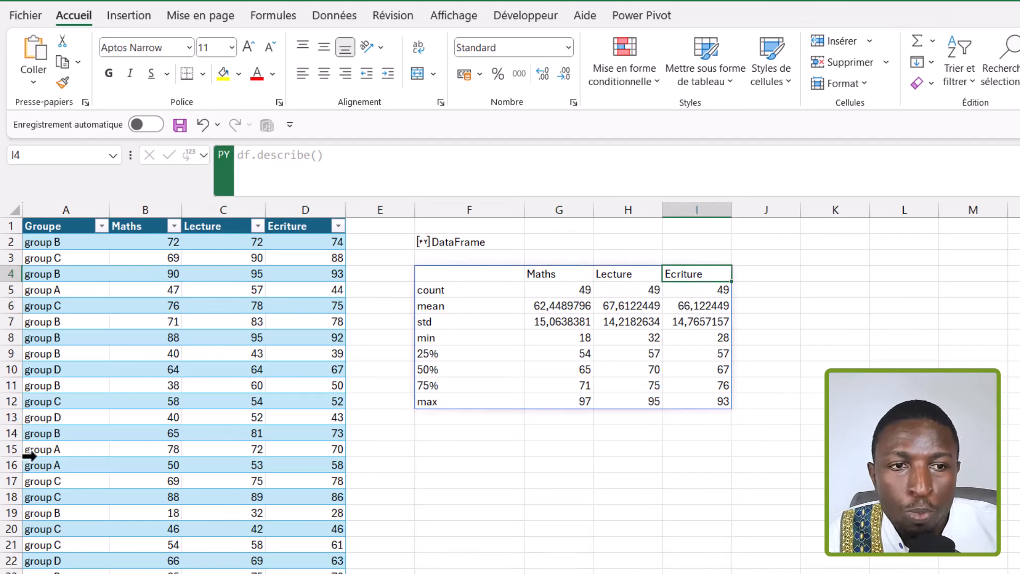
# Examine the count, mean, std, min, max and percentile rows of the descriptive statistics
pyautogui.click(481, 295)
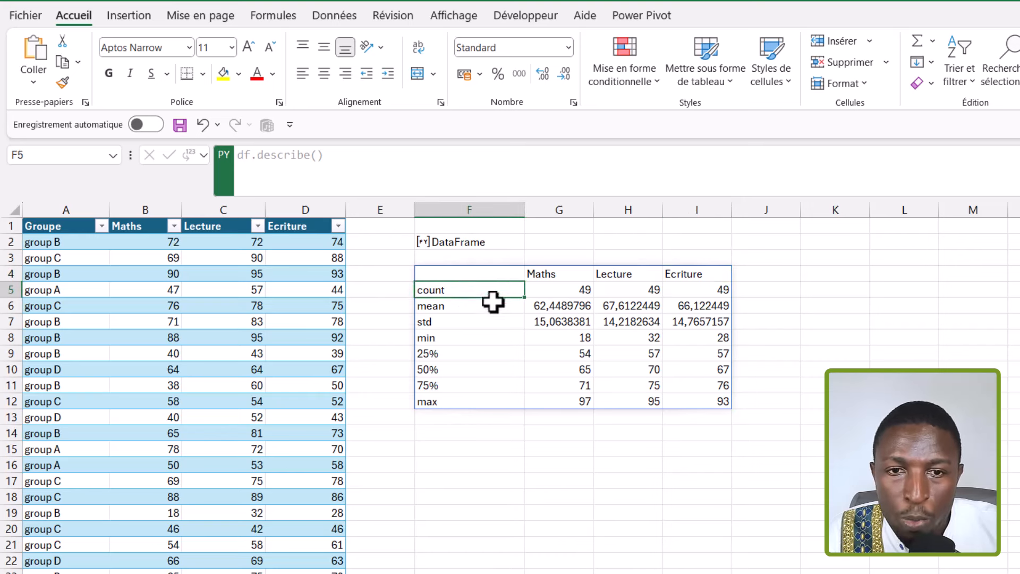
pyautogui.click(472, 307)
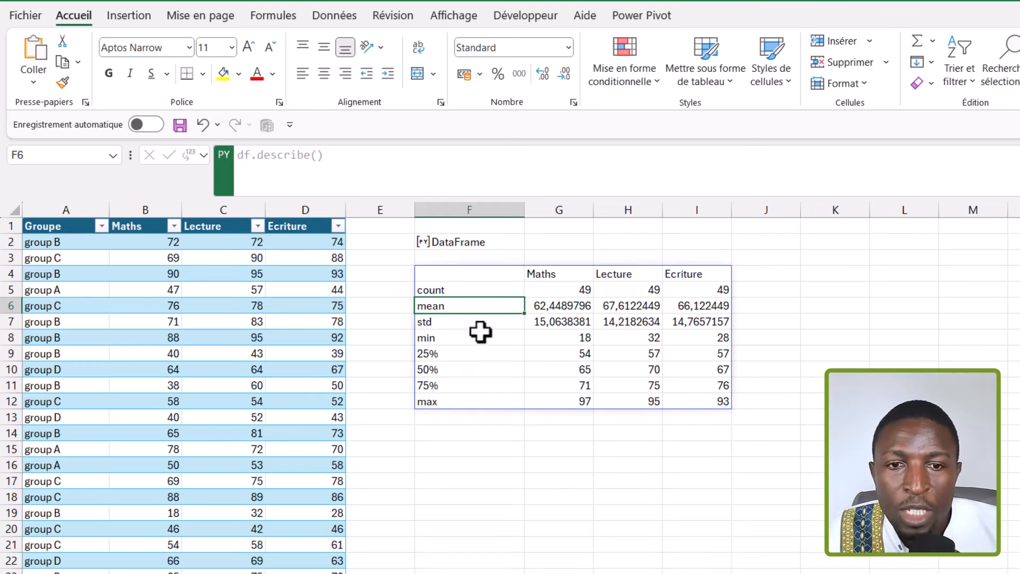
pyautogui.click(469, 326)
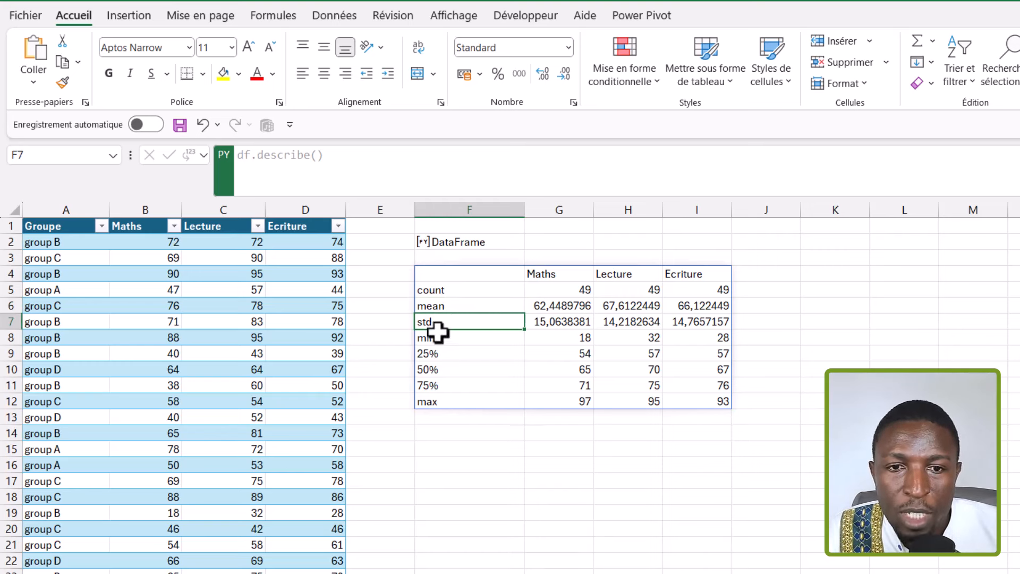
pyautogui.click(470, 339)
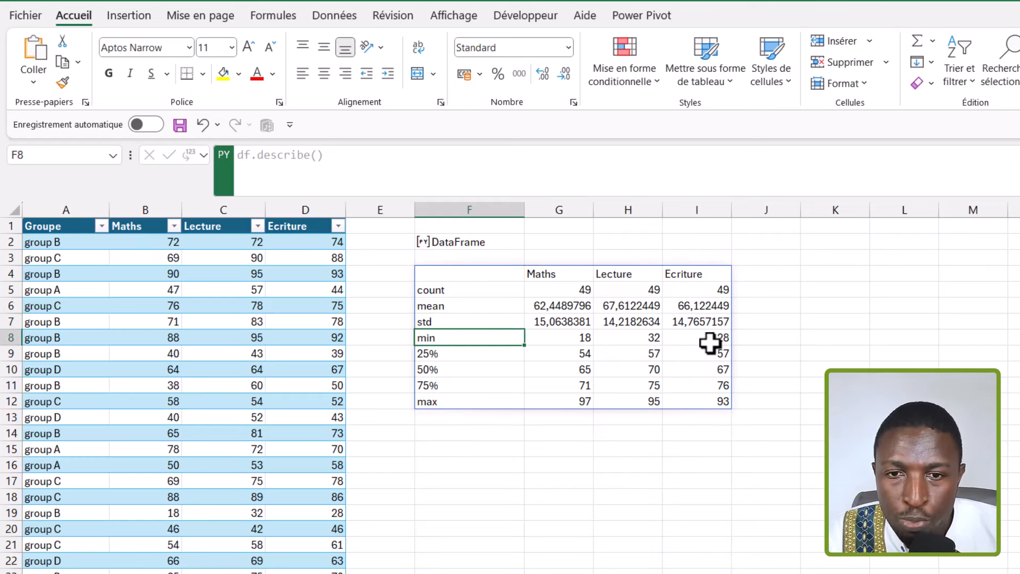
pyautogui.click(482, 407)
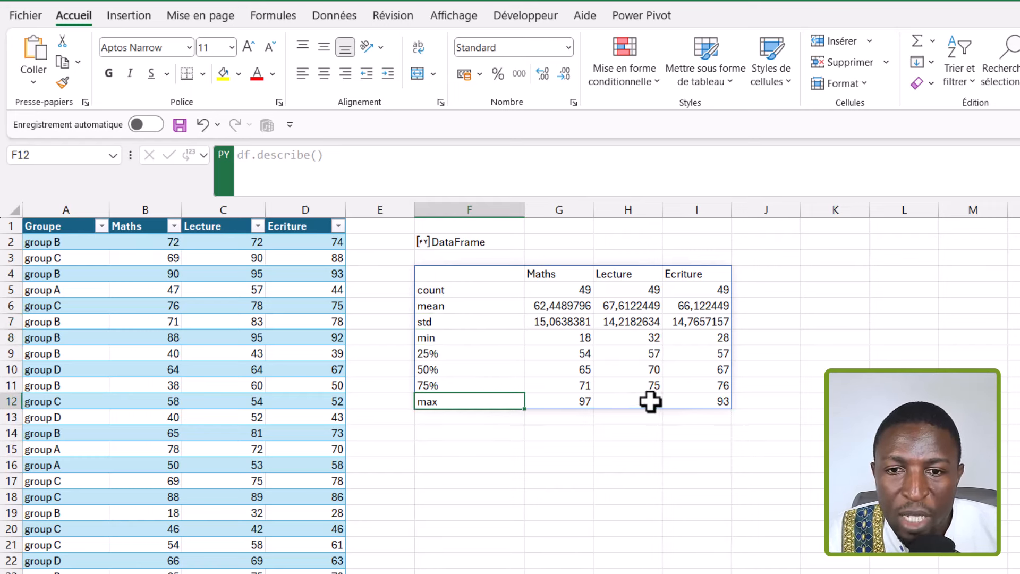
pyautogui.click(458, 354)
pyautogui.click(467, 371)
pyautogui.click(469, 386)
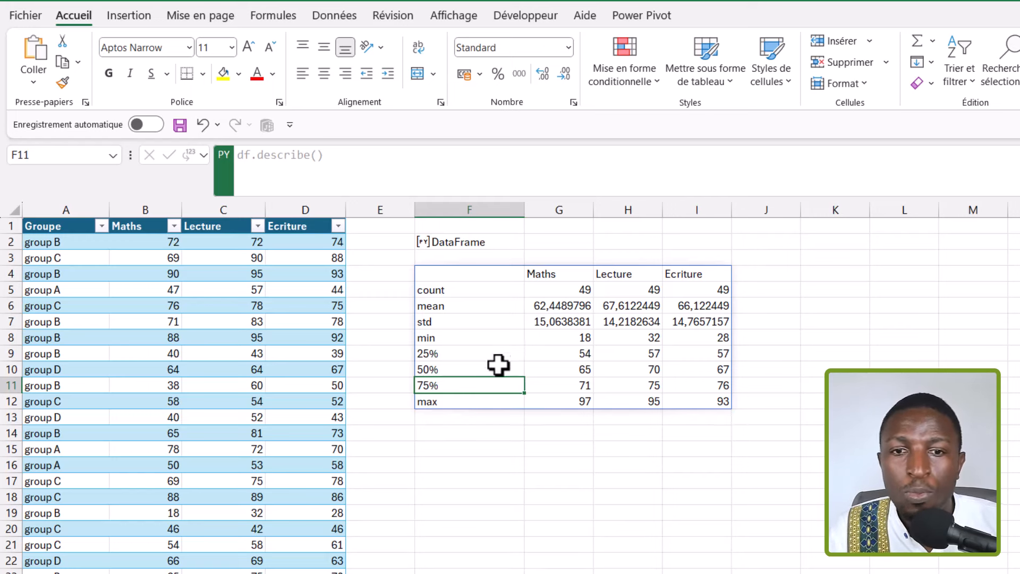
# Open the df.describe() Python formula in F4 for editing
pyautogui.click(478, 275)
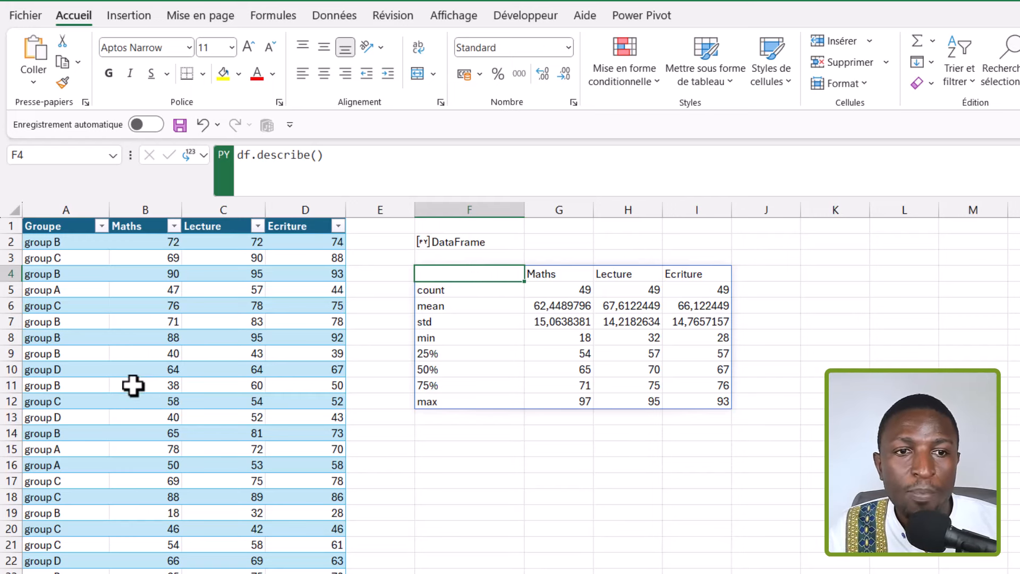
pyautogui.click(246, 159)
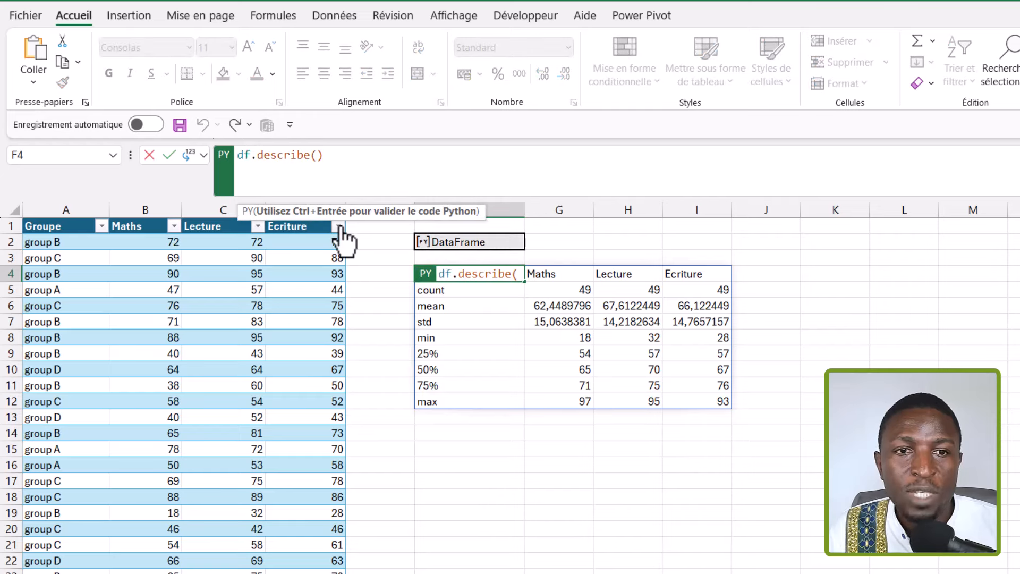